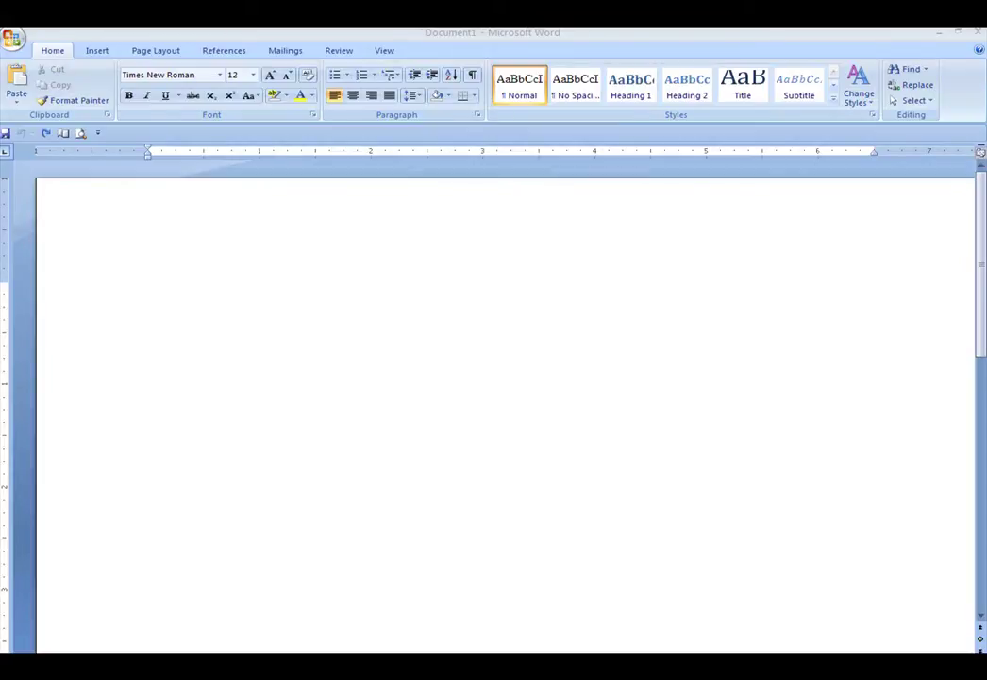
- Type the heading 'Football Team...' as the first line of the blank document
left_click(154, 286)
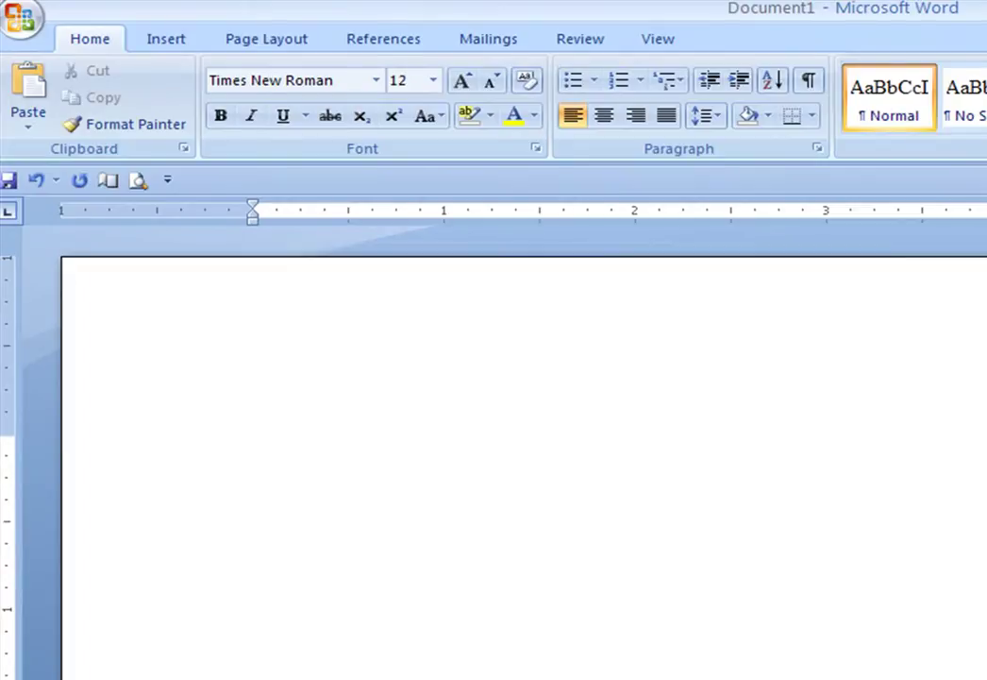
type("Football Team...")
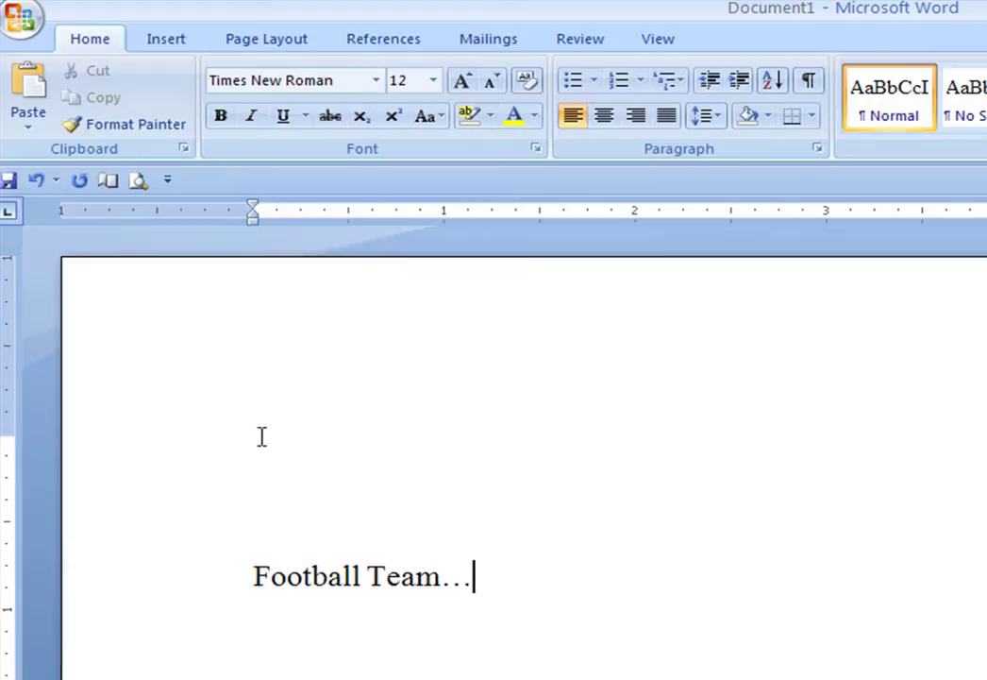
- Set the 'Football Team...' heading to 36-point Arial Black and start a new line below it
left_click(215, 599)
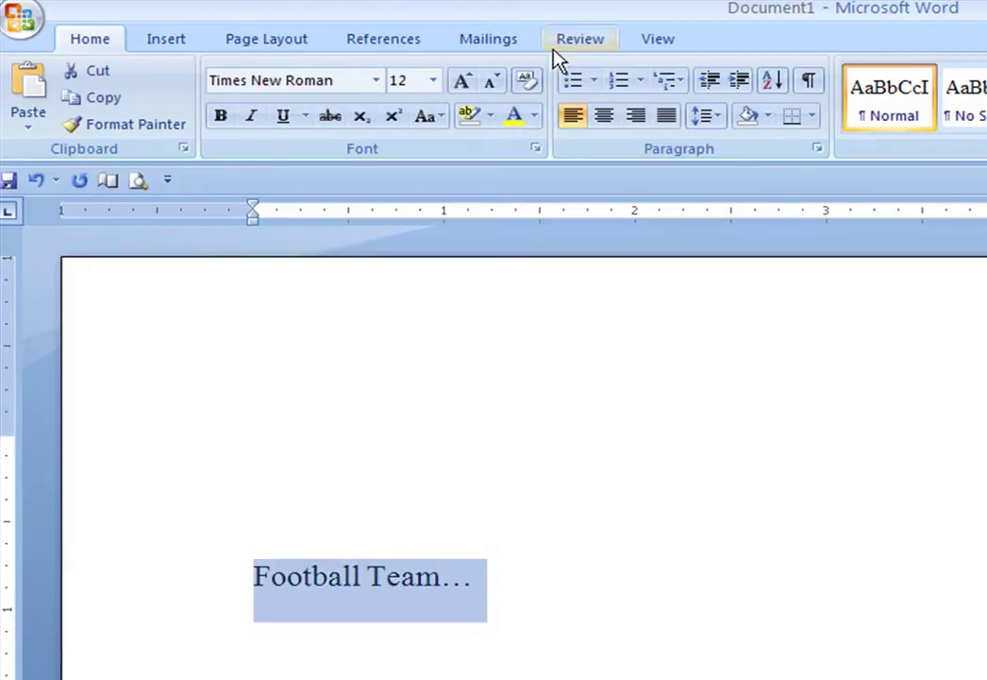
left_click(435, 81)
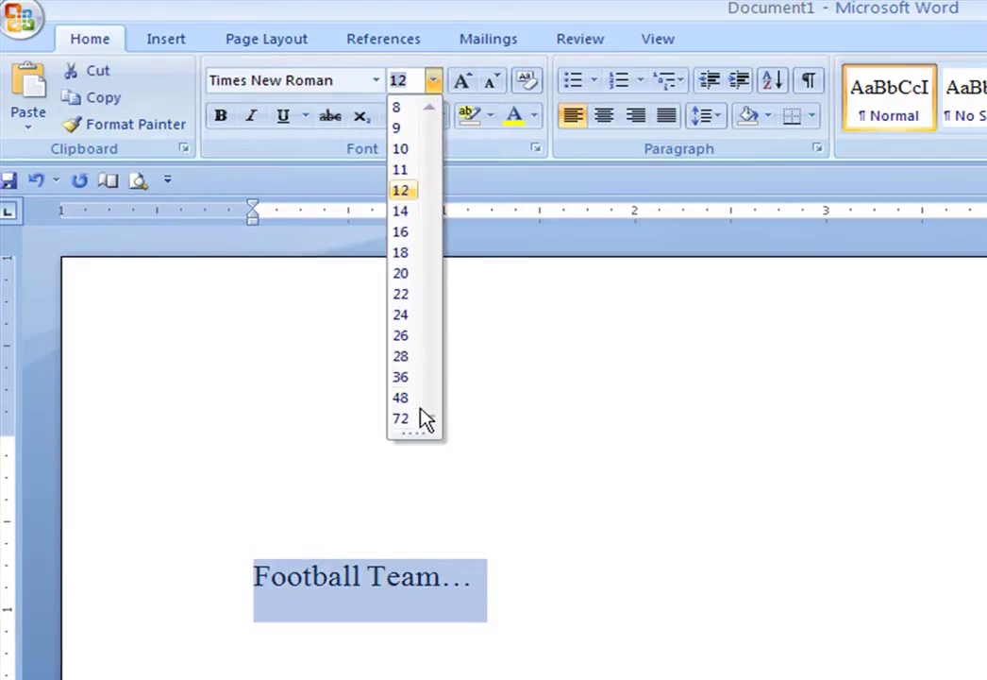
left_click(404, 381)
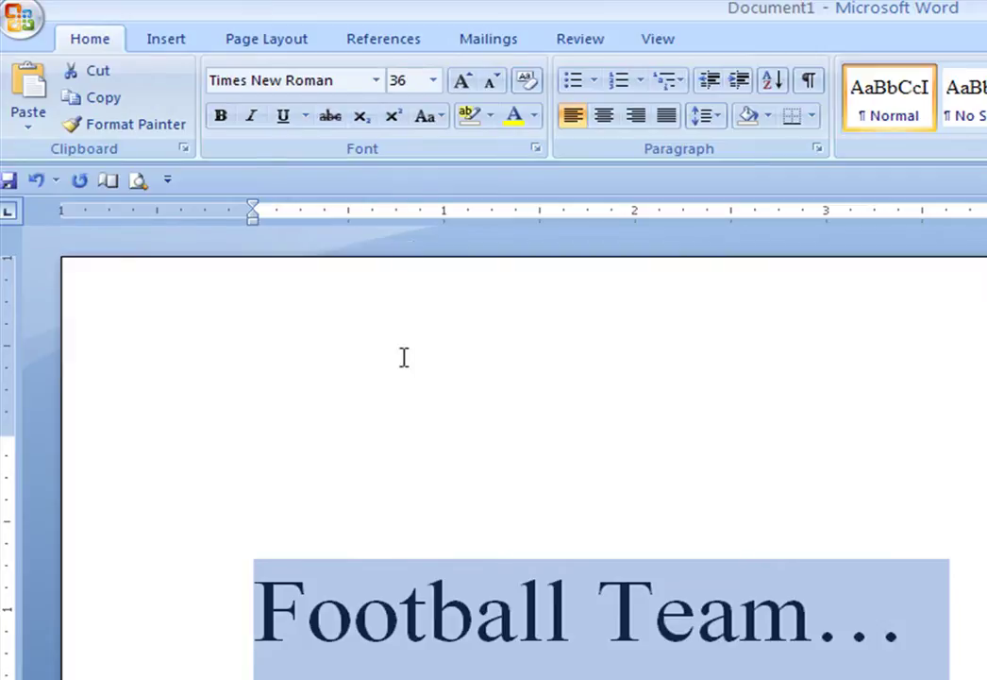
left_click(375, 83)
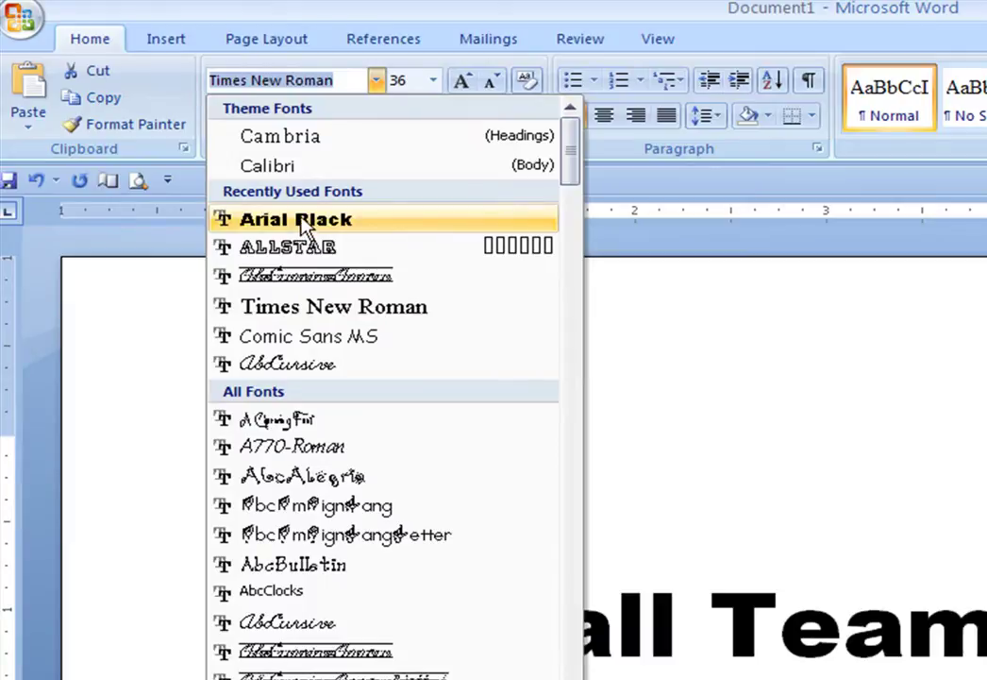
left_click(302, 224)
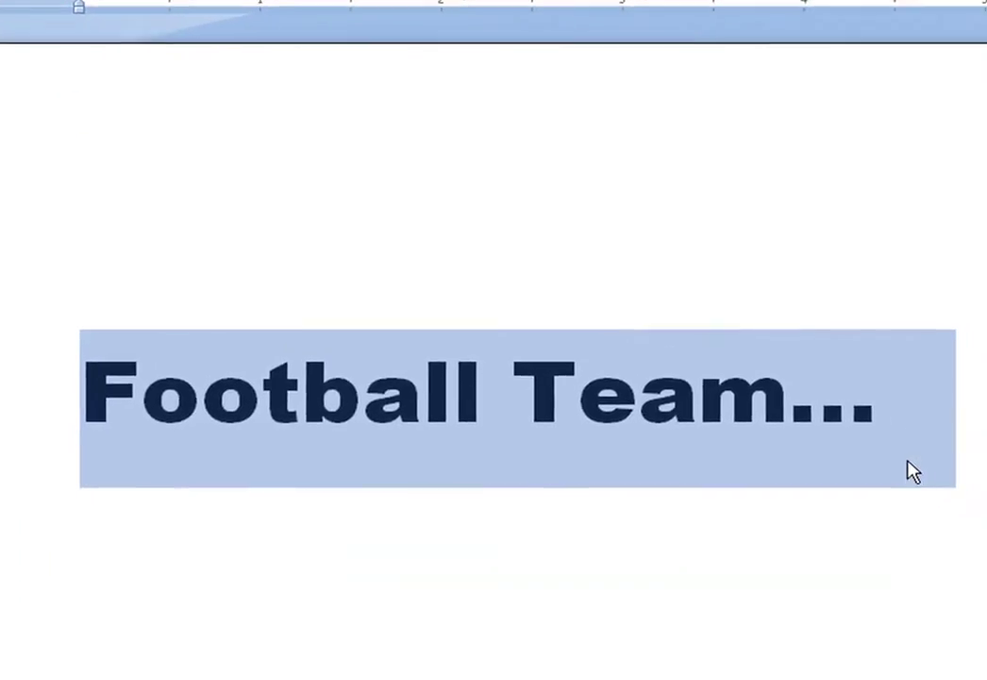
key("ctrl+v")
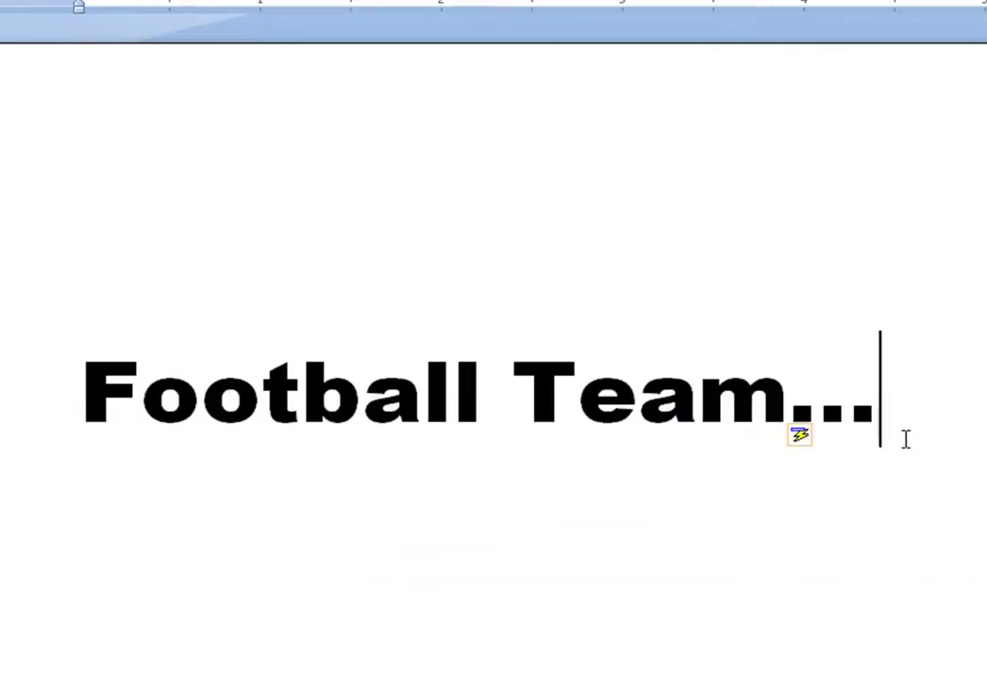
key("Escape")
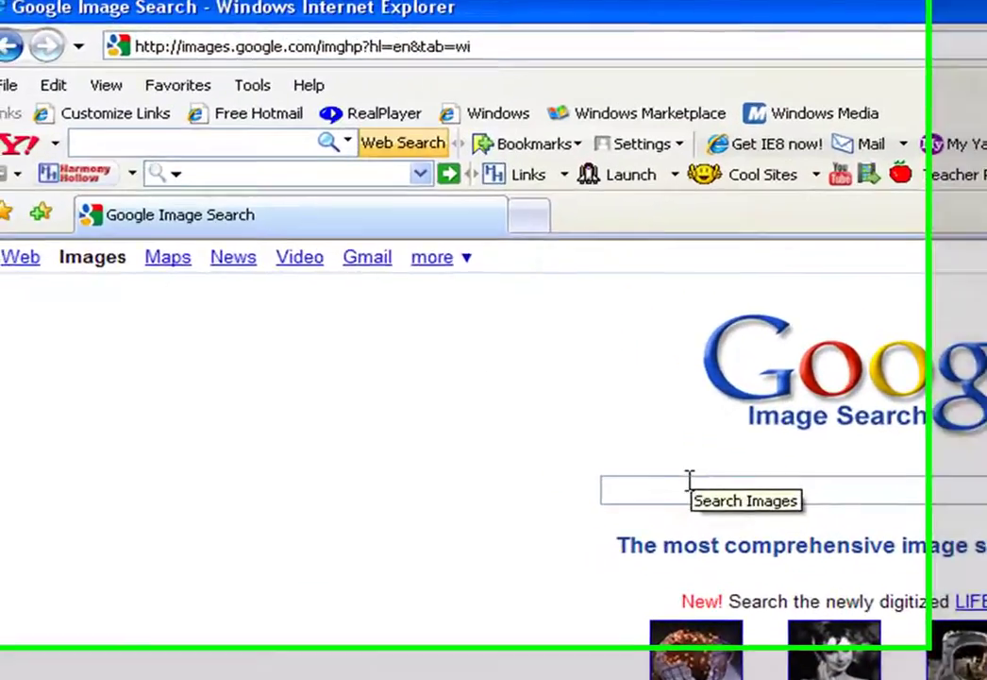
- Search Google Images for 'College football' and copy the red number 28 jersey photo
left_click(689, 484)
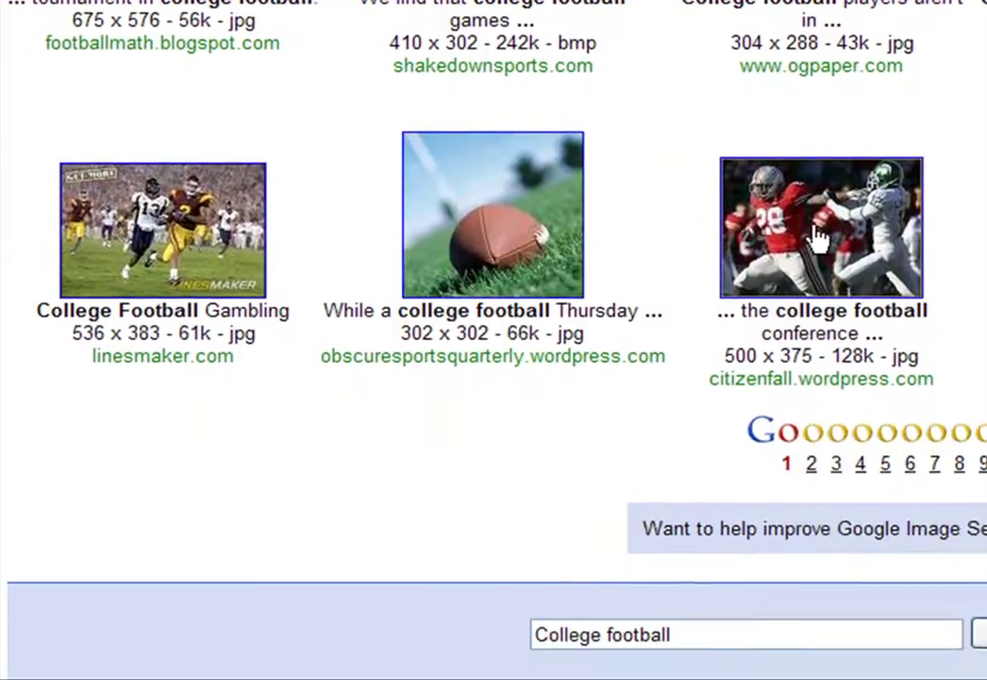
right_click(819, 281)
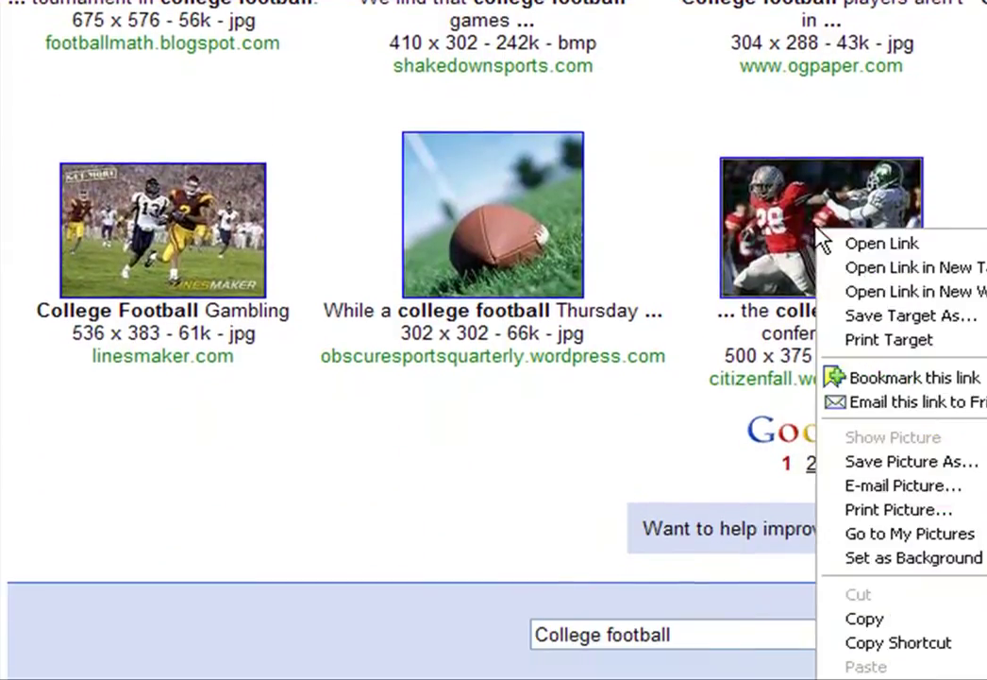
left_click(855, 618)
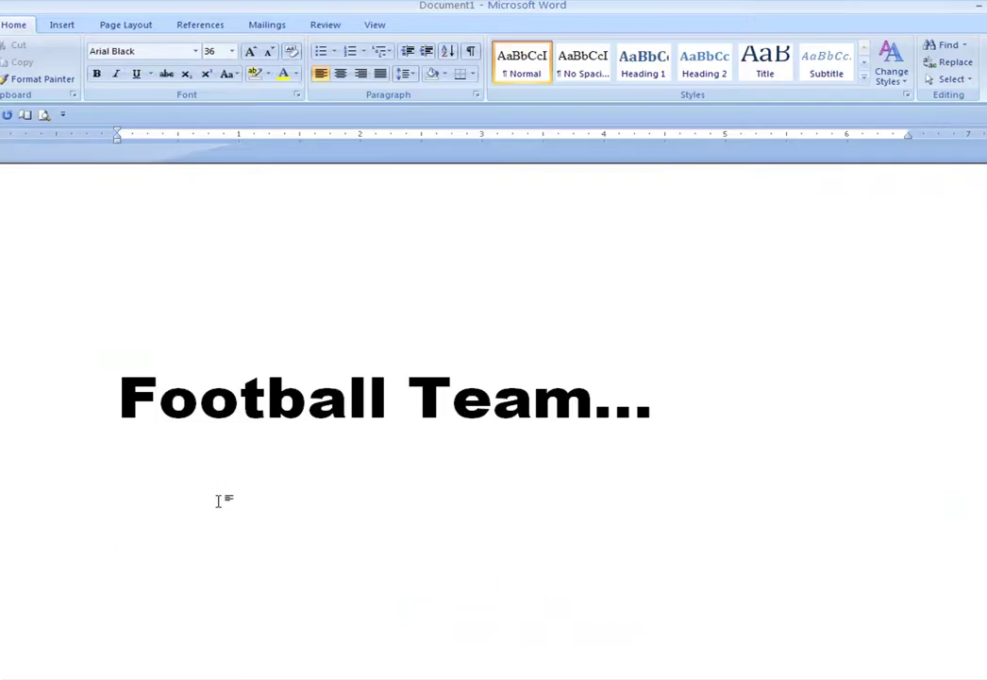
- Paste the football photo below the heading and remove its web link
right_click(219, 497)
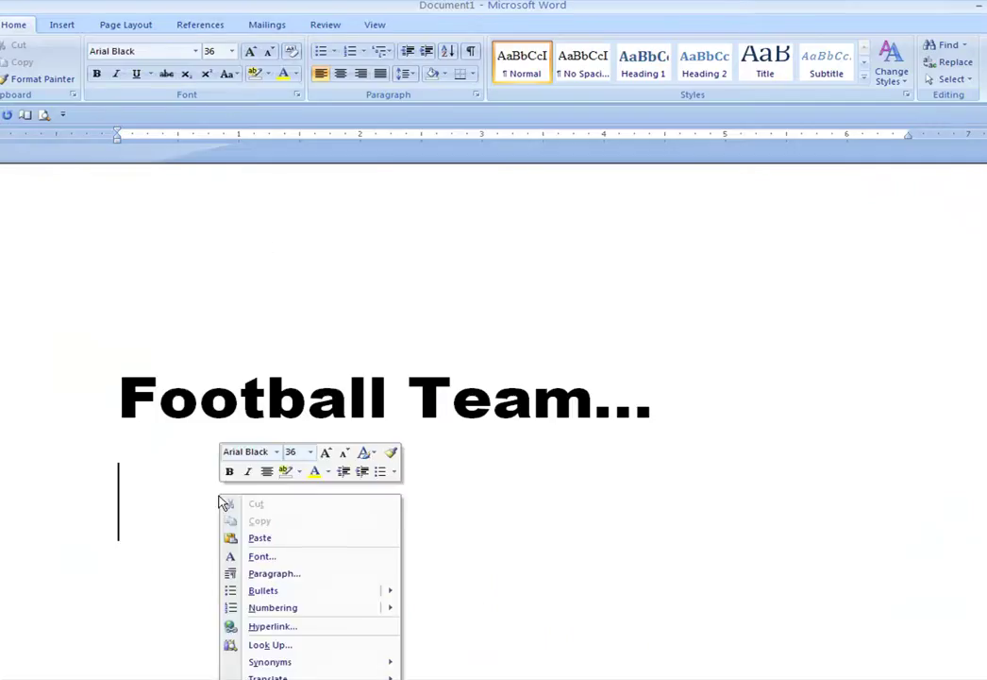
left_click(259, 538)
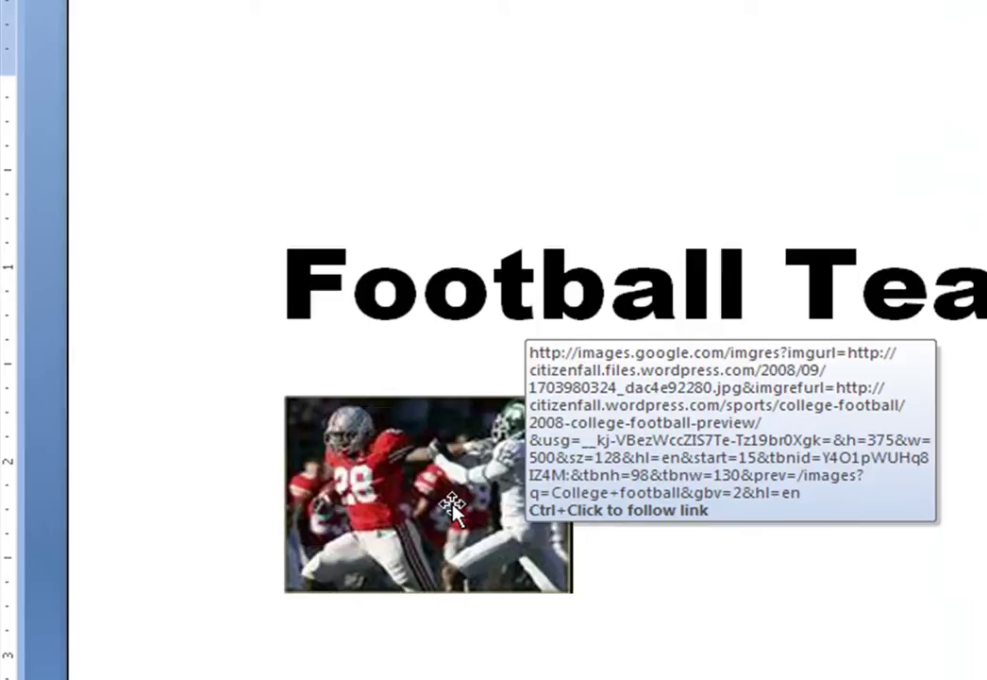
left_click(453, 507)
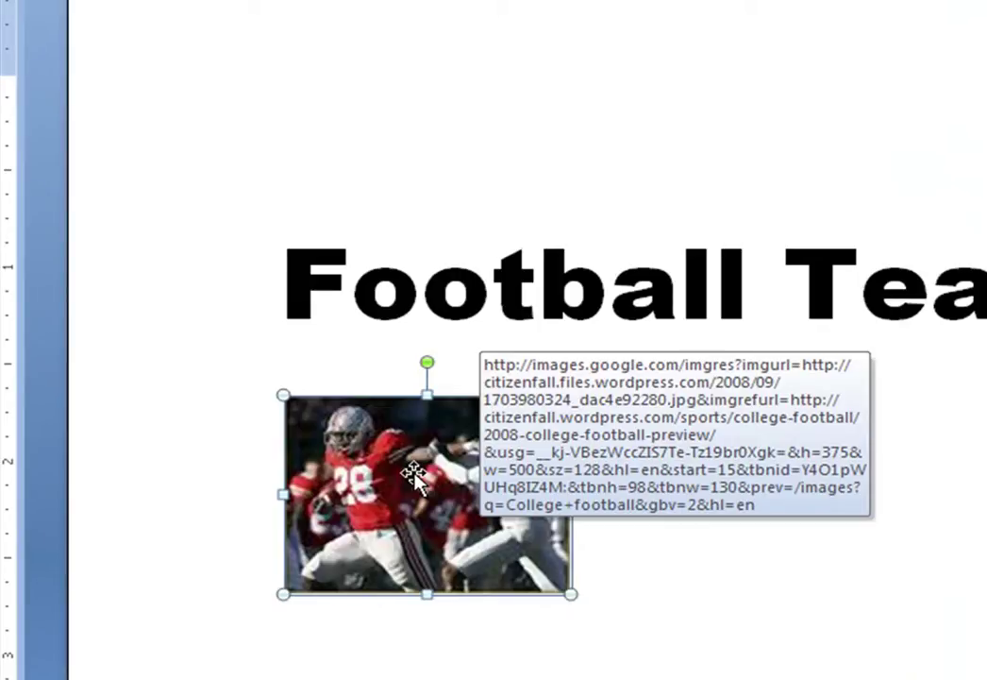
right_click(416, 476)
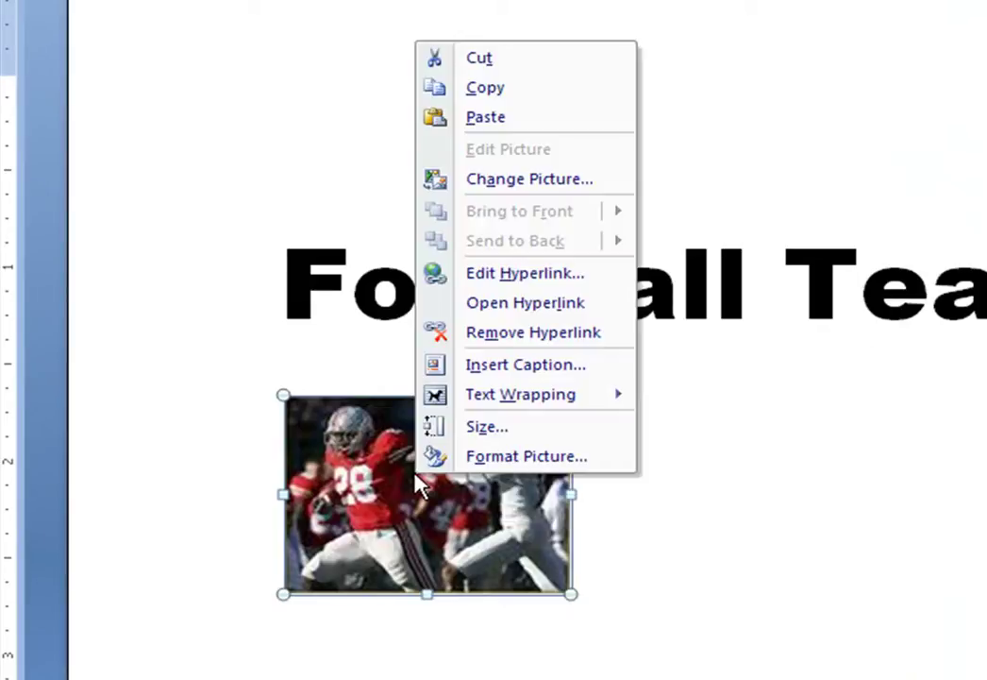
left_click(483, 338)
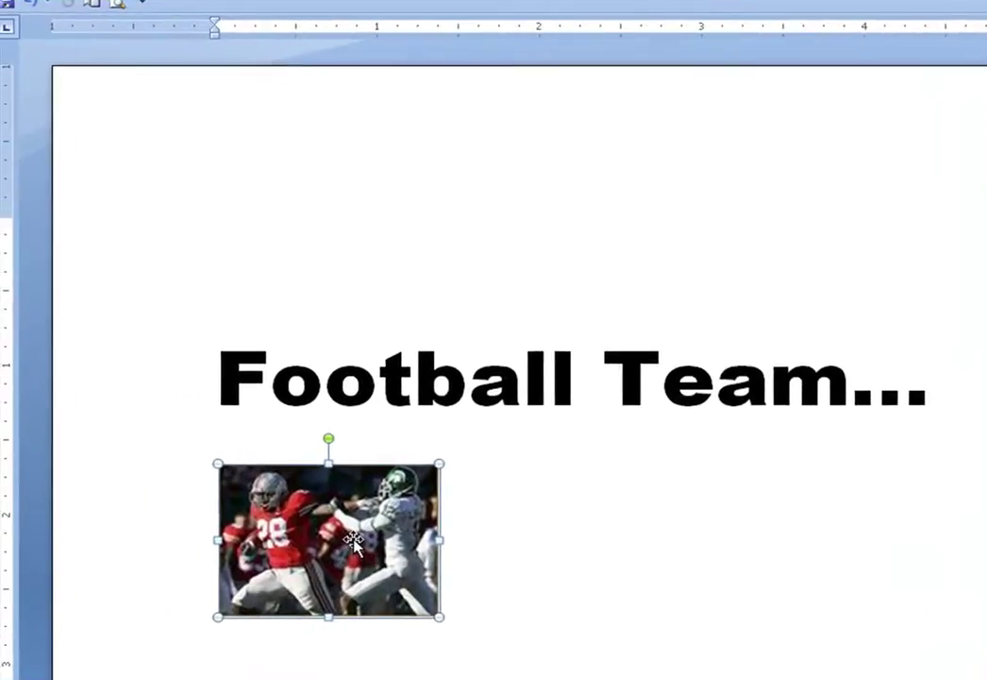
- Set the photo to tight text wrapping and move it further right
right_click(355, 543)
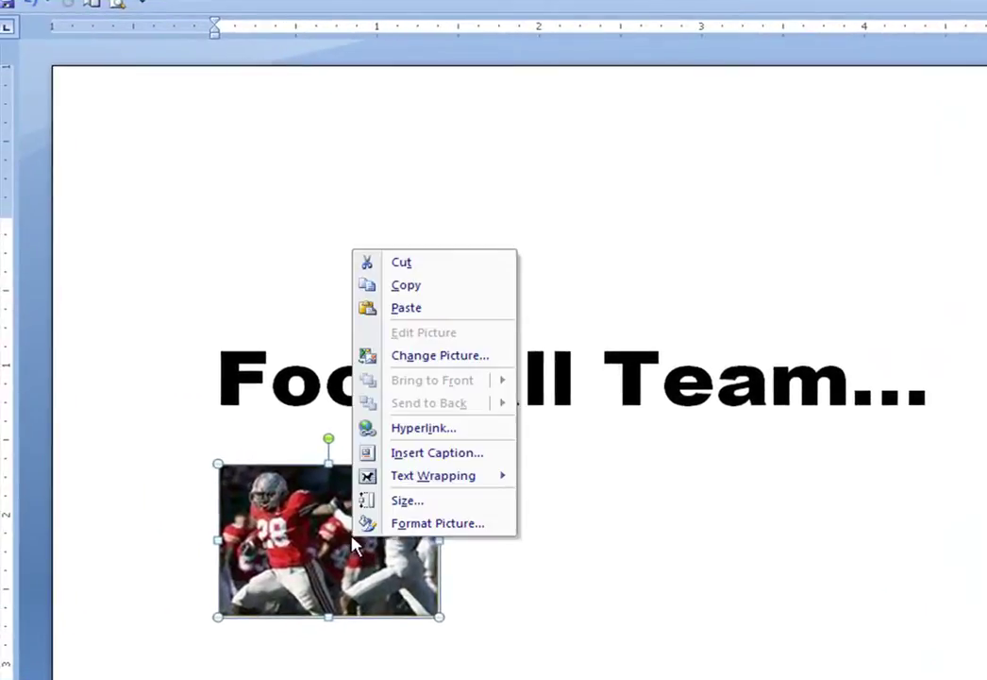
mouse_move(433, 475)
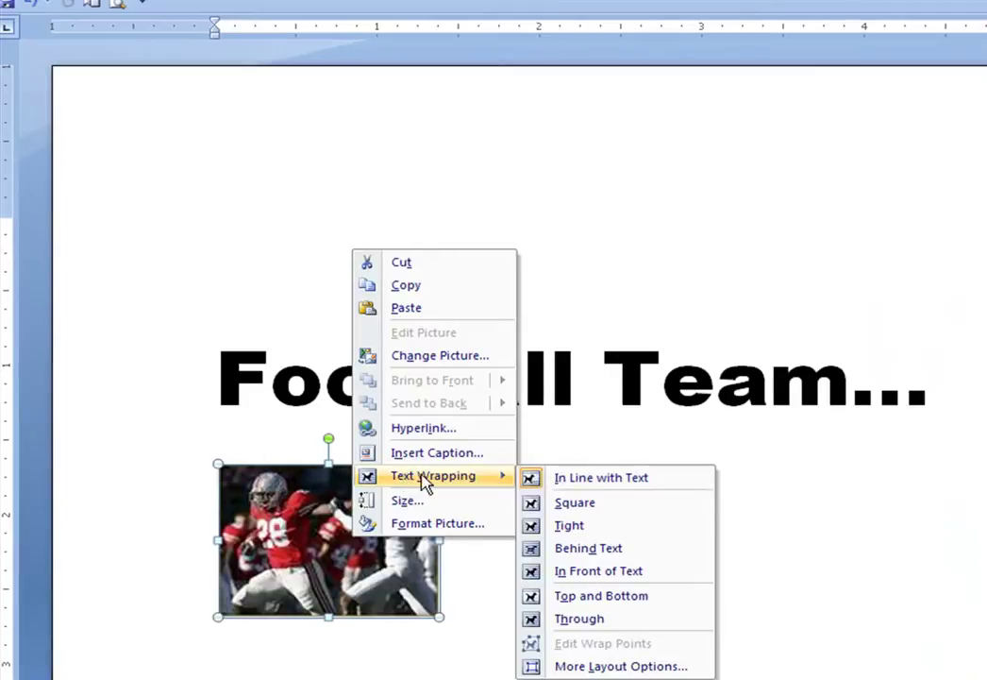
left_click(571, 526)
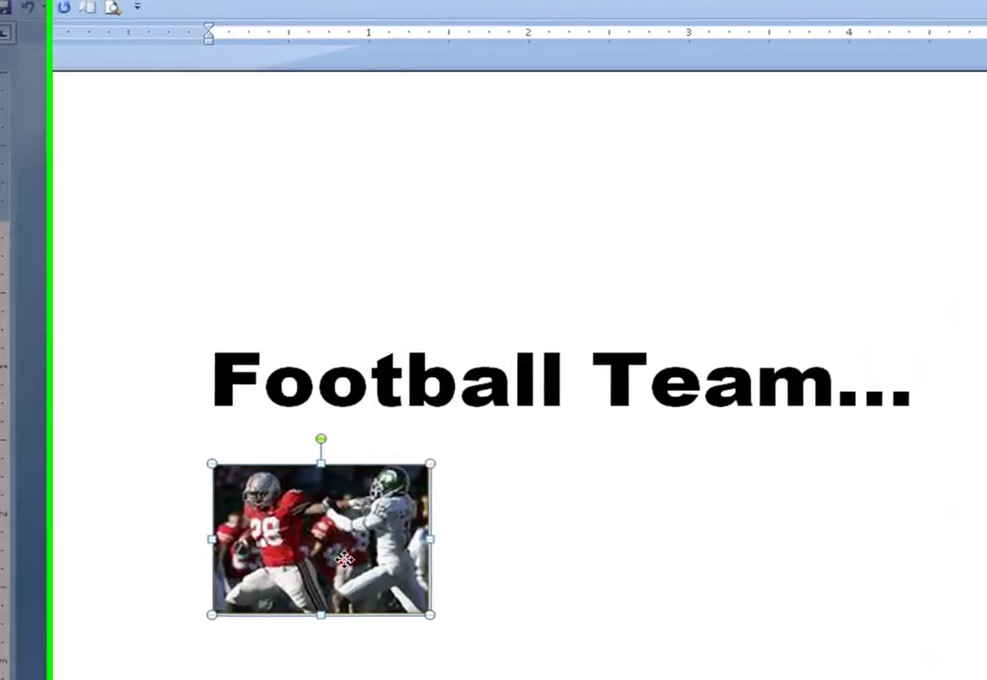
left_click_drag(280, 546, 368, 558)
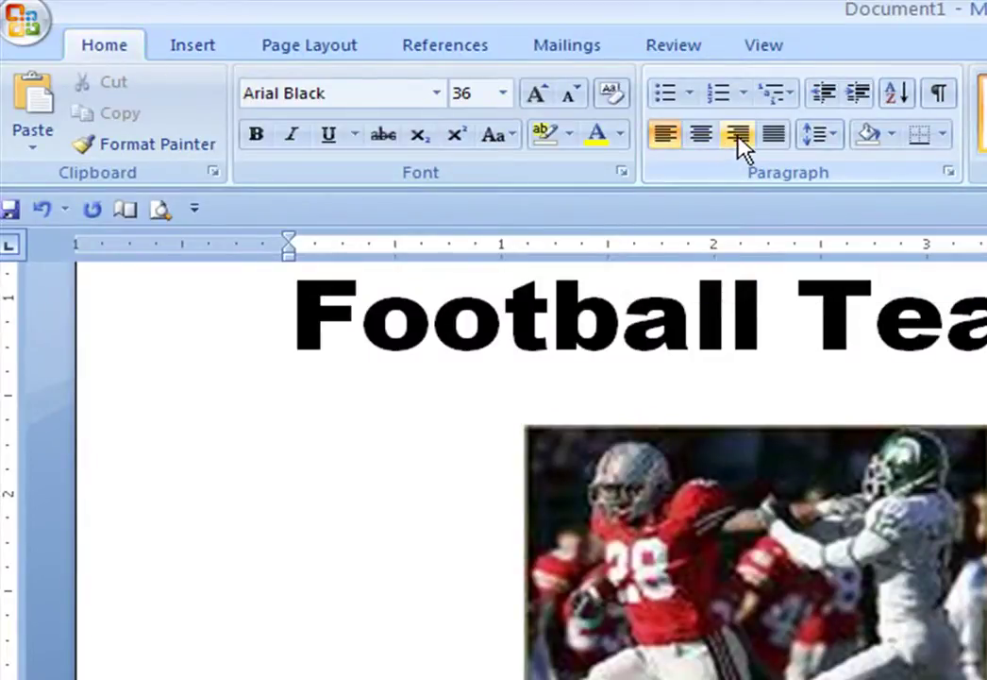
- Right-align the Tailgate Party line and add a 'Go Storm' line in Elephant font
left_click(737, 135)
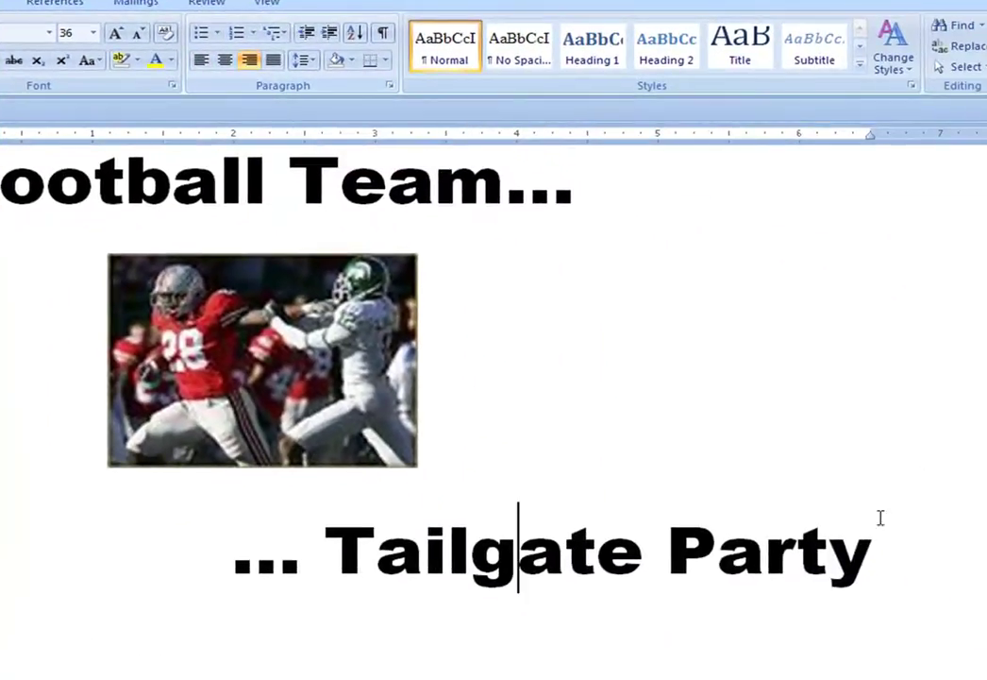
left_click(873, 562)
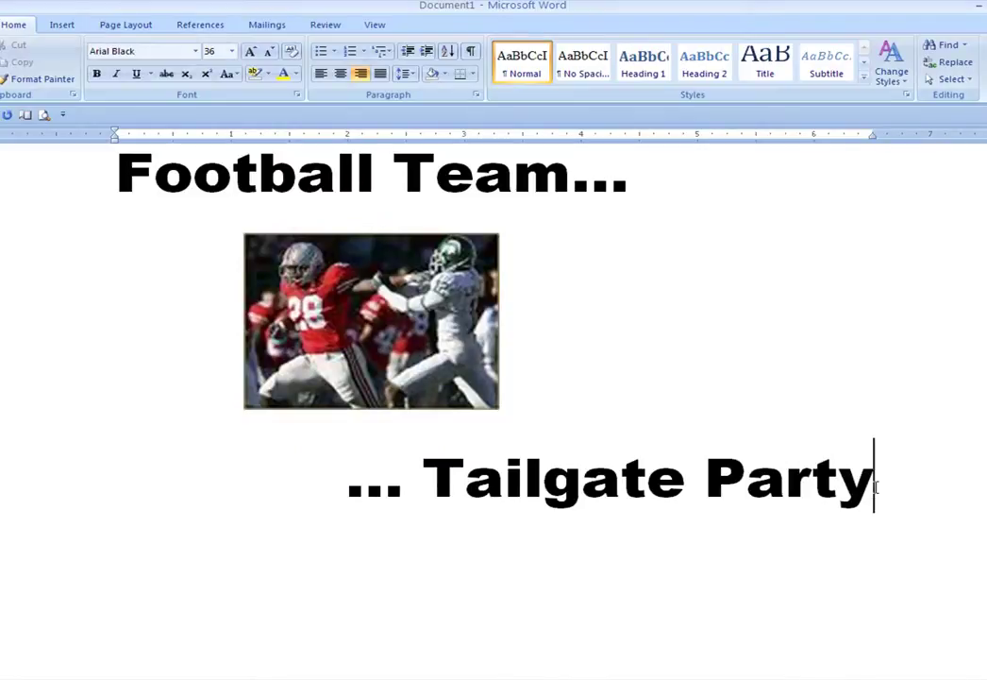
key("Return")
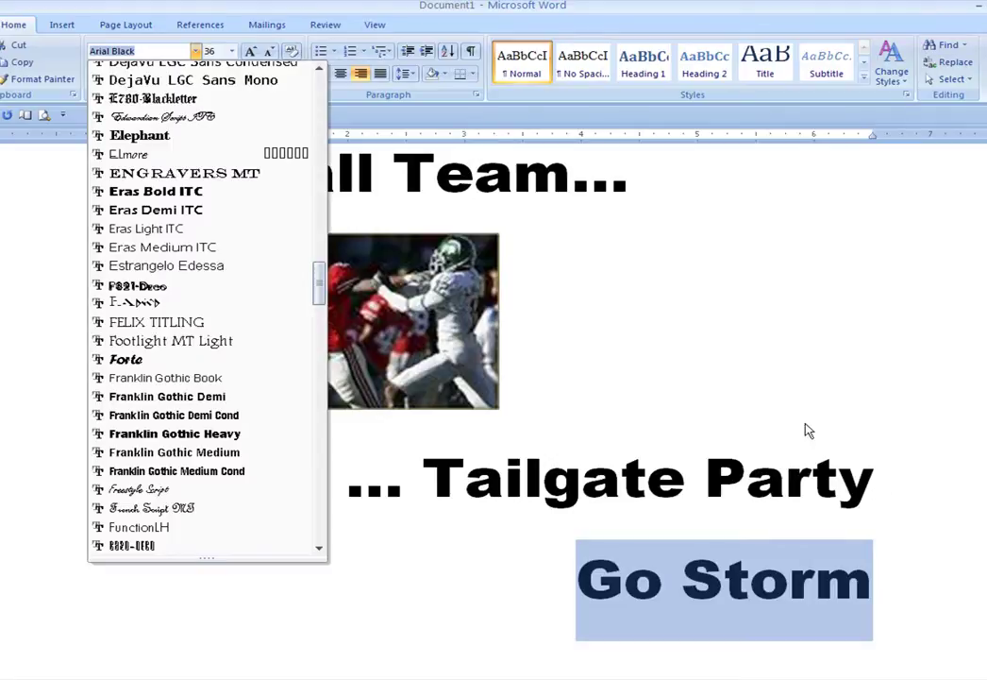
left_click(119, 139)
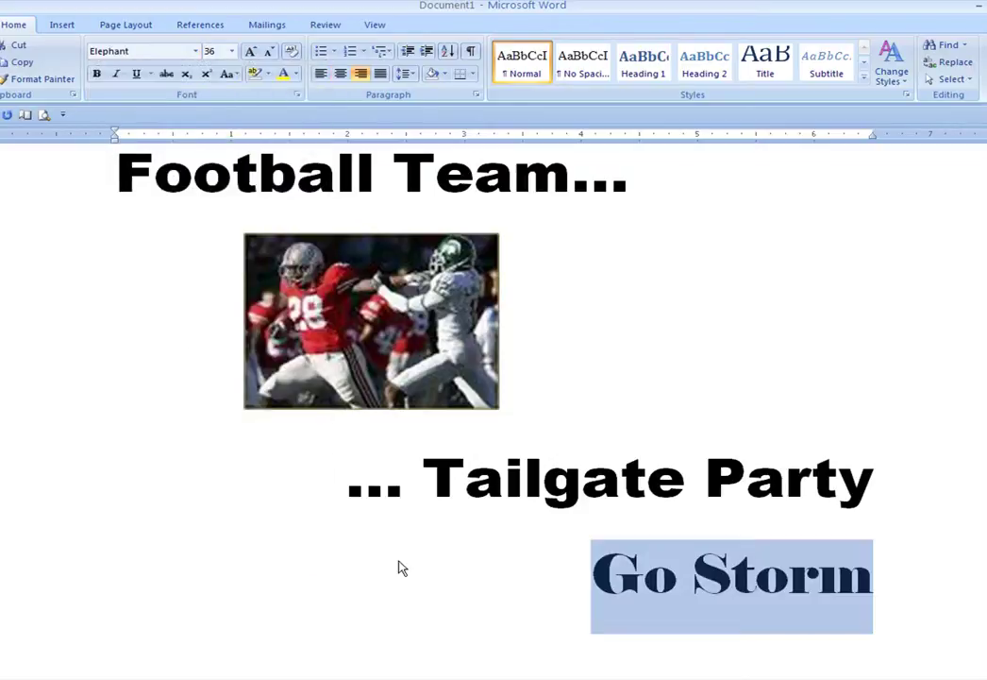
left_click(882, 584)
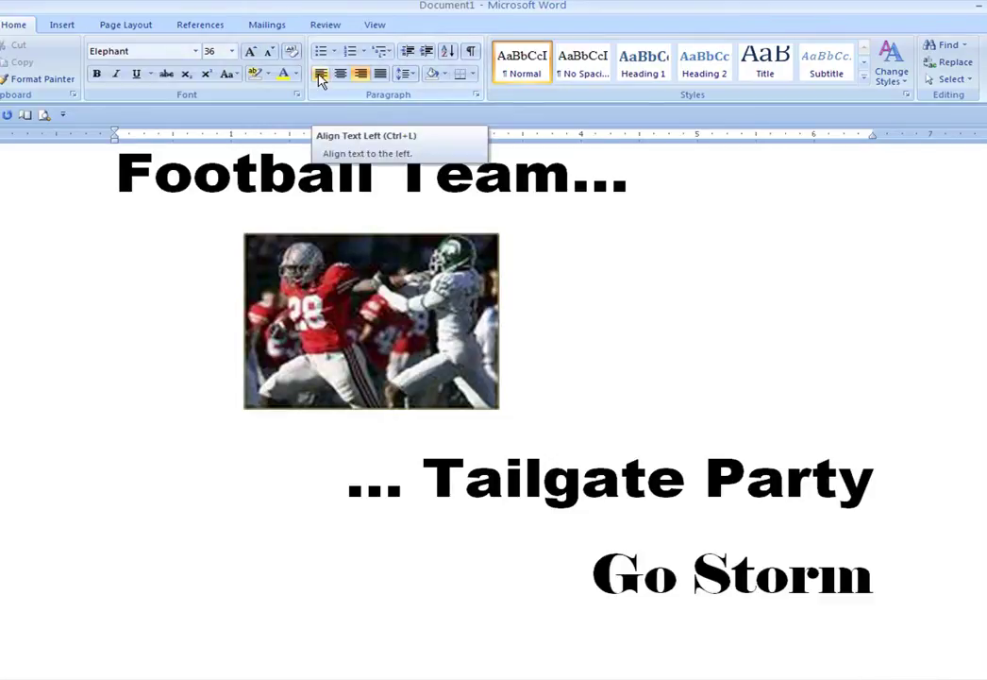
- Left-align the new empty line below 'Go Storm' for the body text
left_click(321, 75)
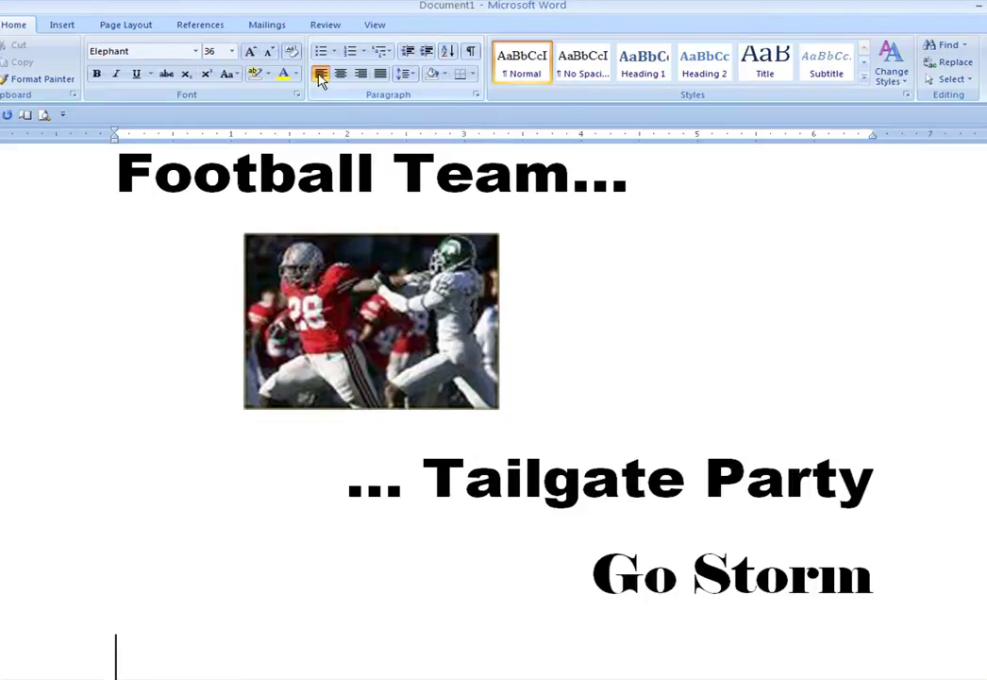
scroll(321, 79, "down", 2)
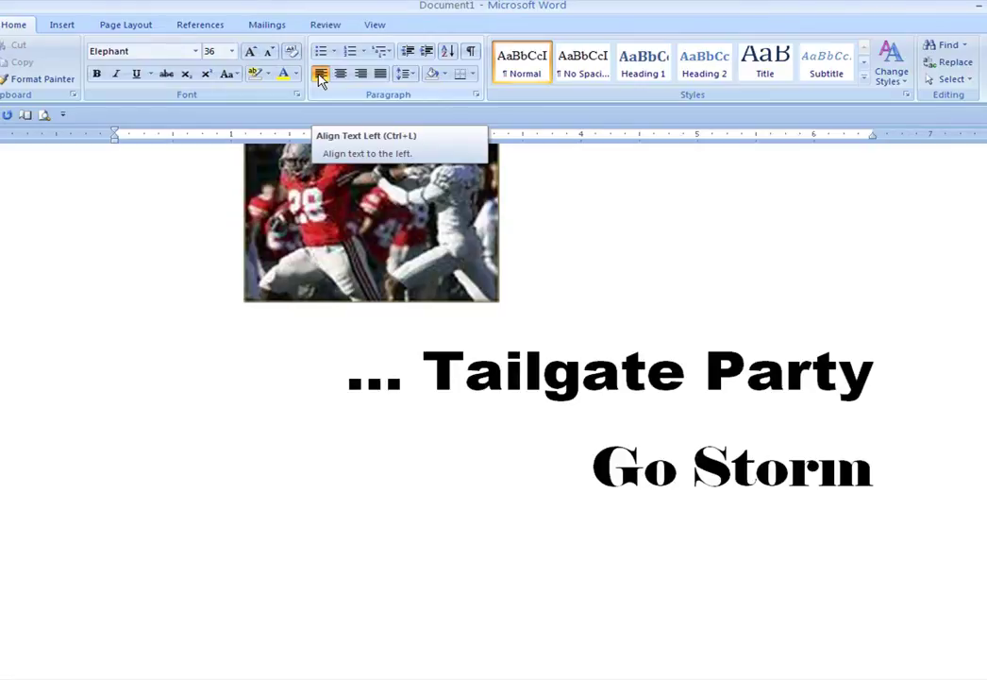
left_click(196, 51)
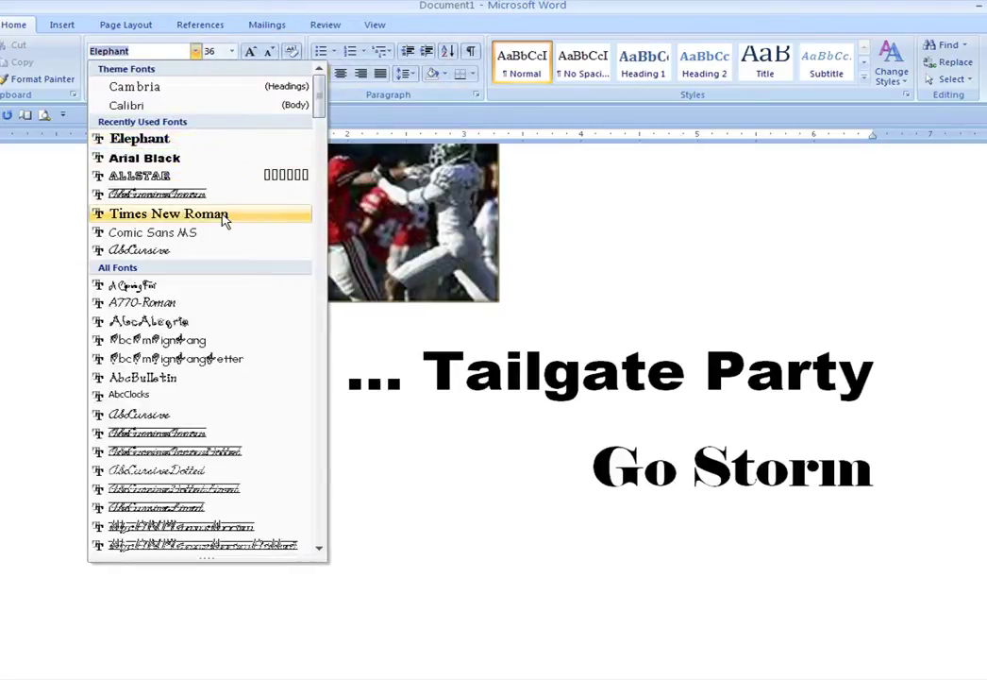
- Set the body text to 18-point Times New Roman
left_click(225, 218)
left_click(231, 51)
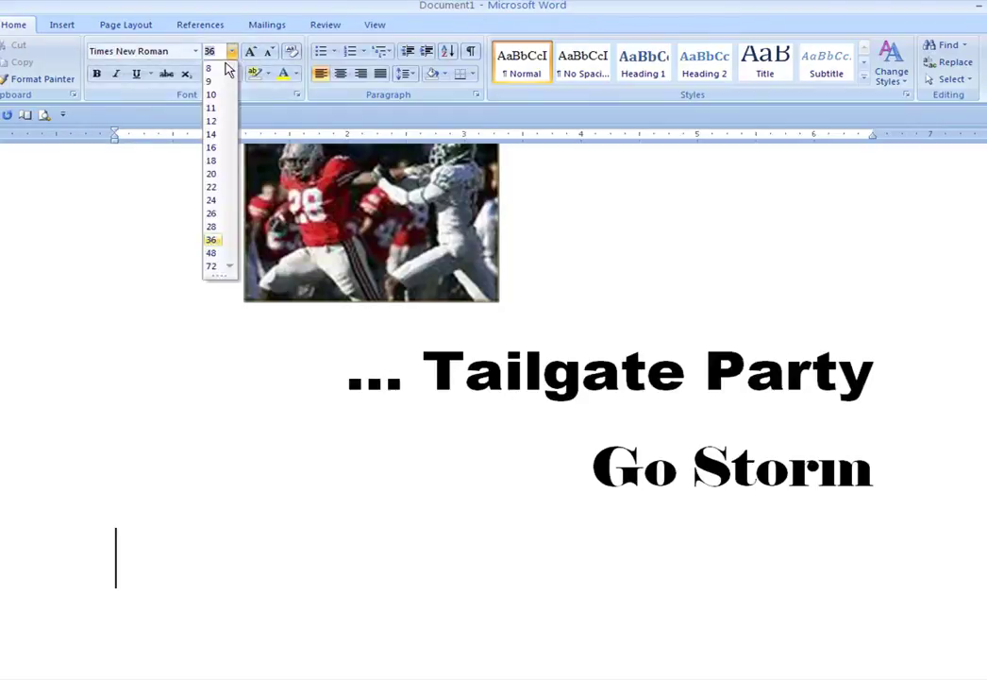
left_click(214, 162)
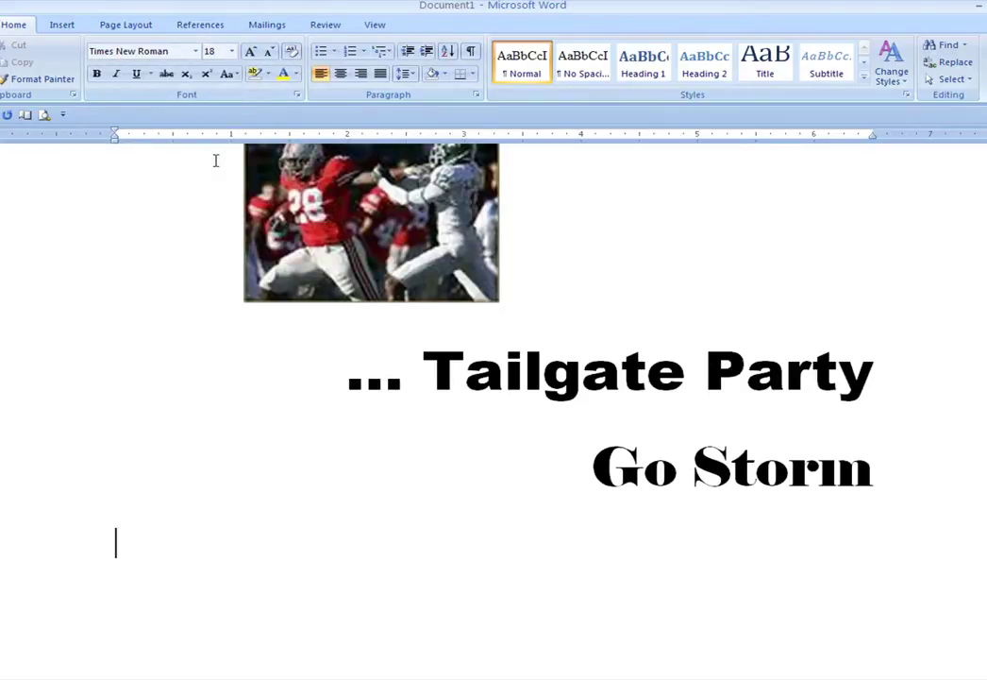
scroll(216, 160, "down", 10)
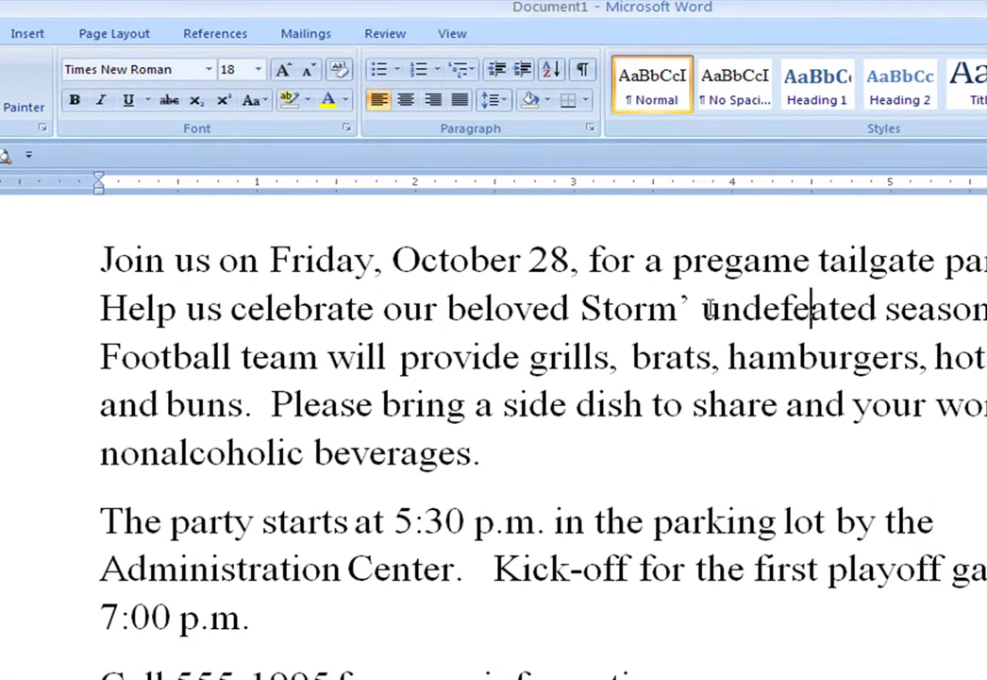
- Make 'undefeated season' bold and 'nonalcoholic' italic in the body text
left_click_drag(703, 309, 982, 311)
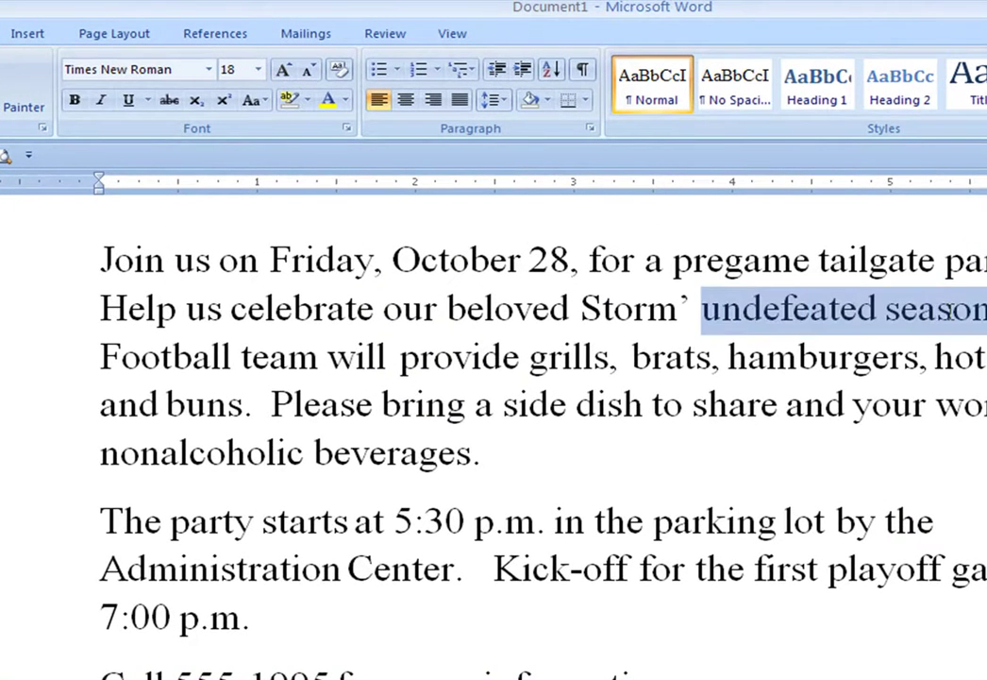
left_click(74, 101)
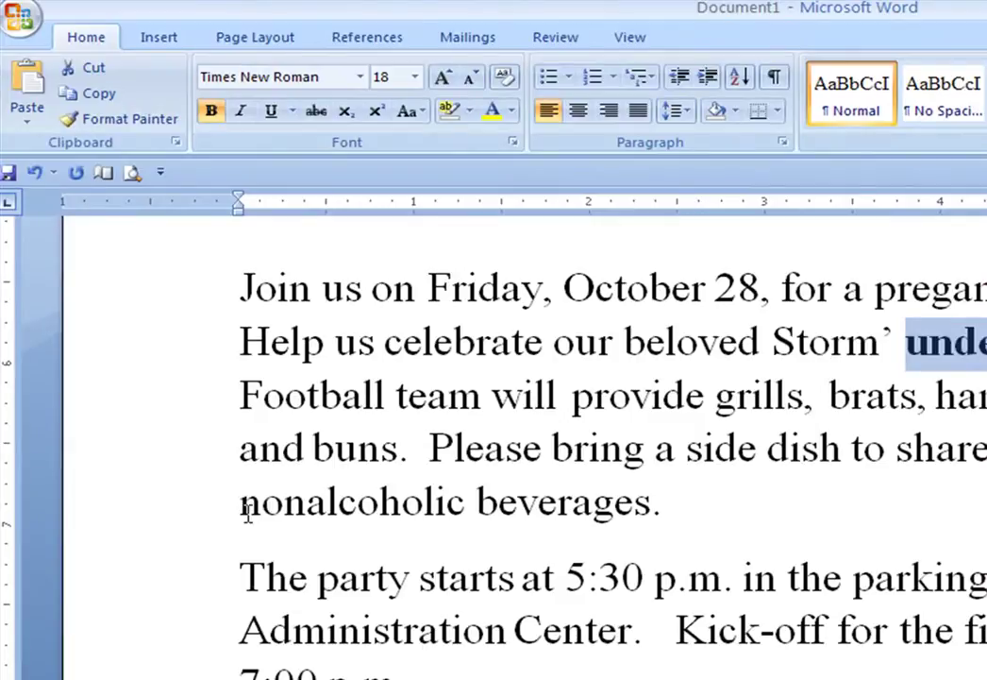
left_click_drag(244, 510, 466, 509)
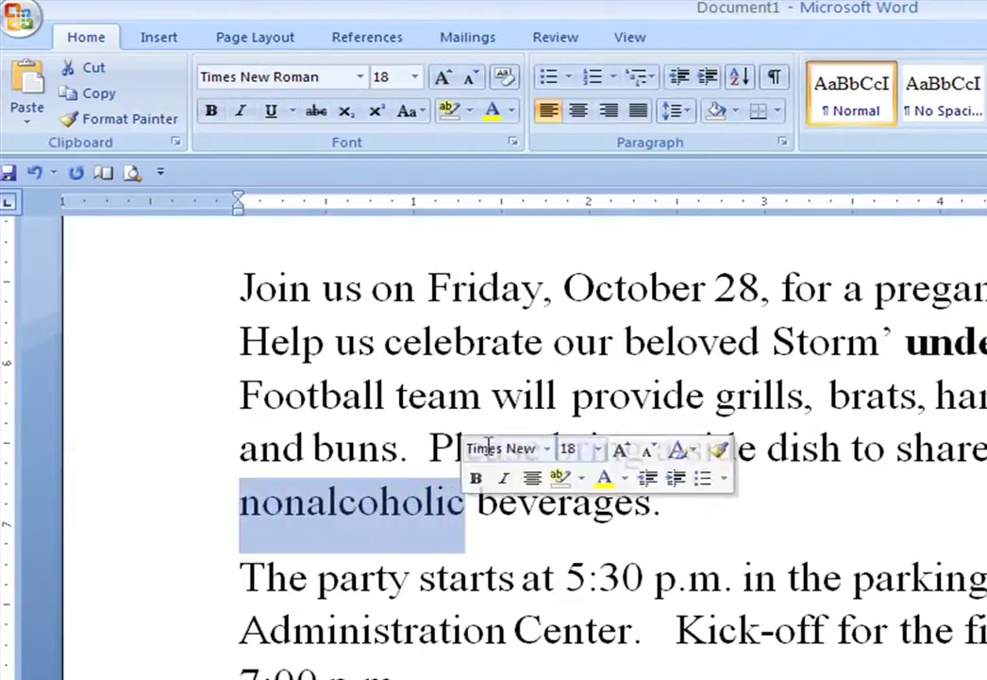
left_click(244, 113)
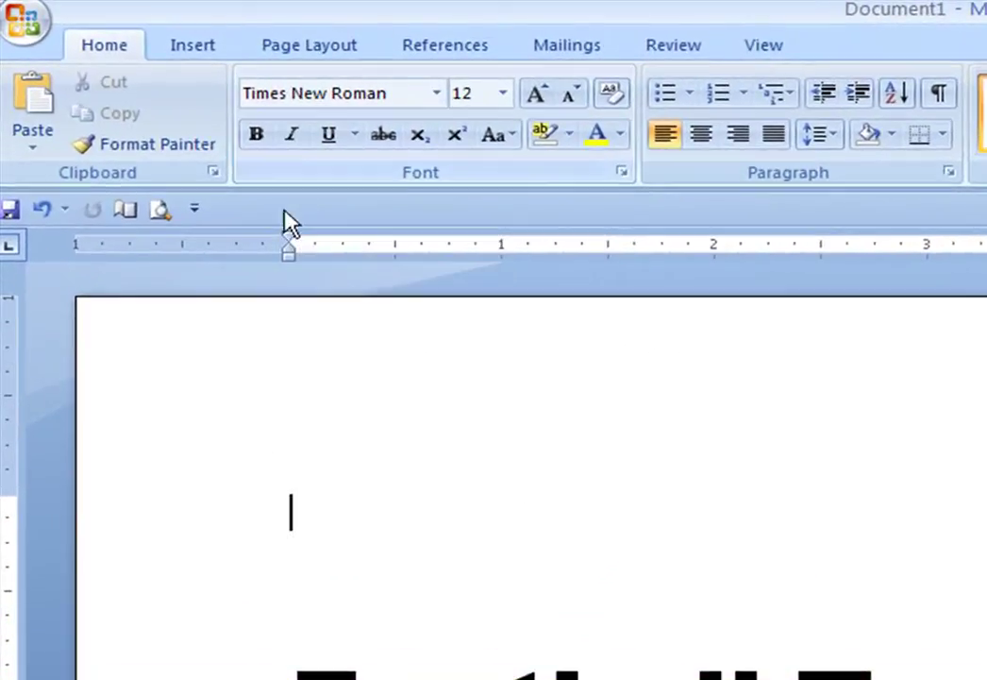
- Check the flyer in Print Preview, then bring up the Print settings
left_click(162, 212)
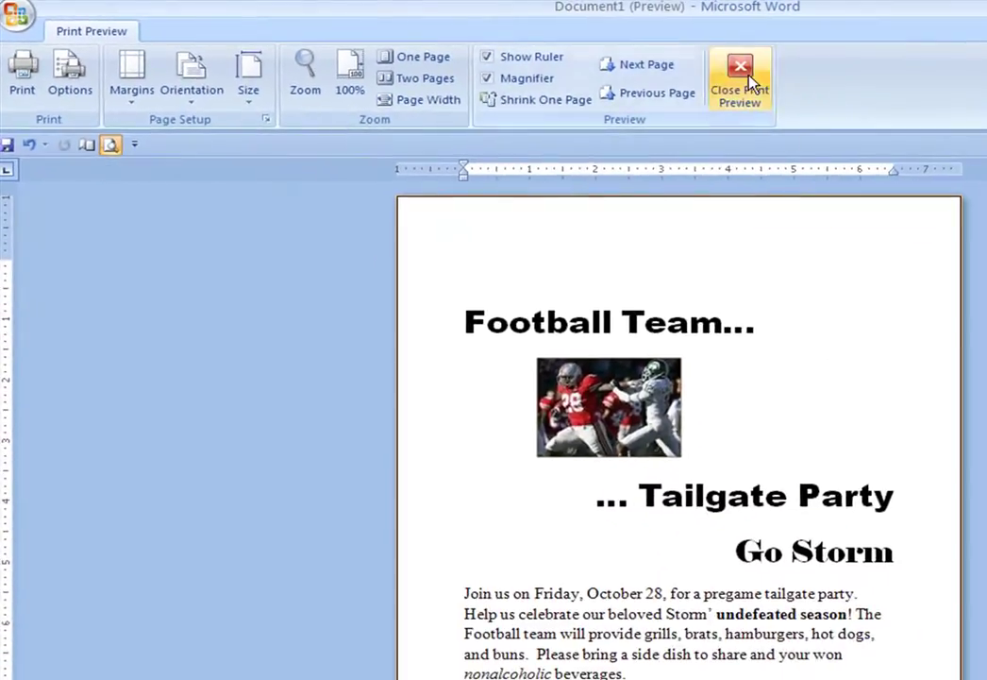
left_click(750, 83)
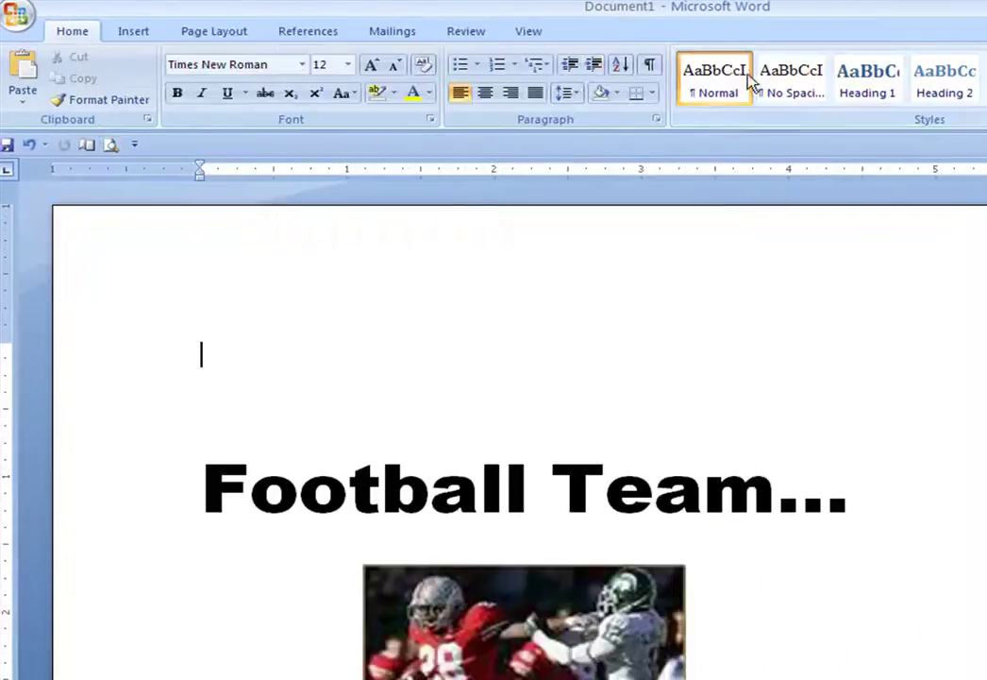
left_click(19, 19)
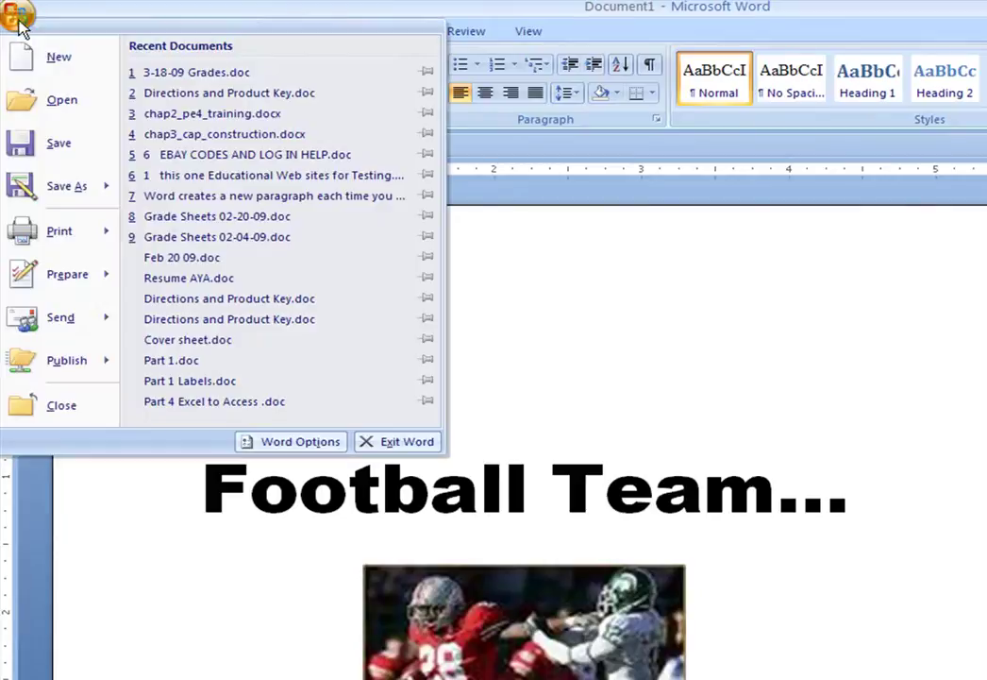
left_click(62, 233)
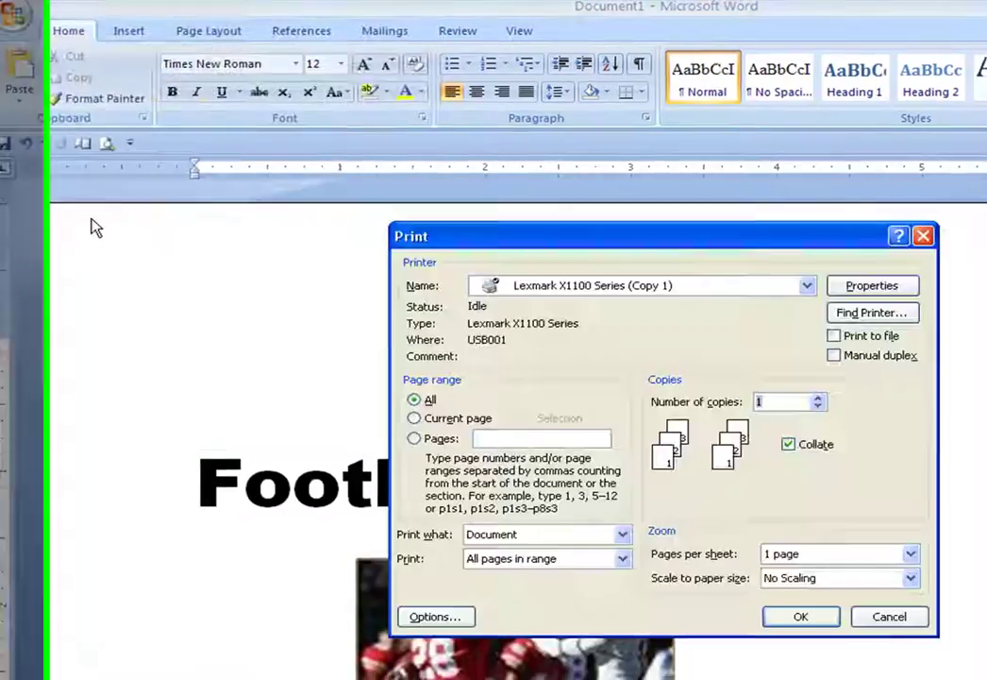